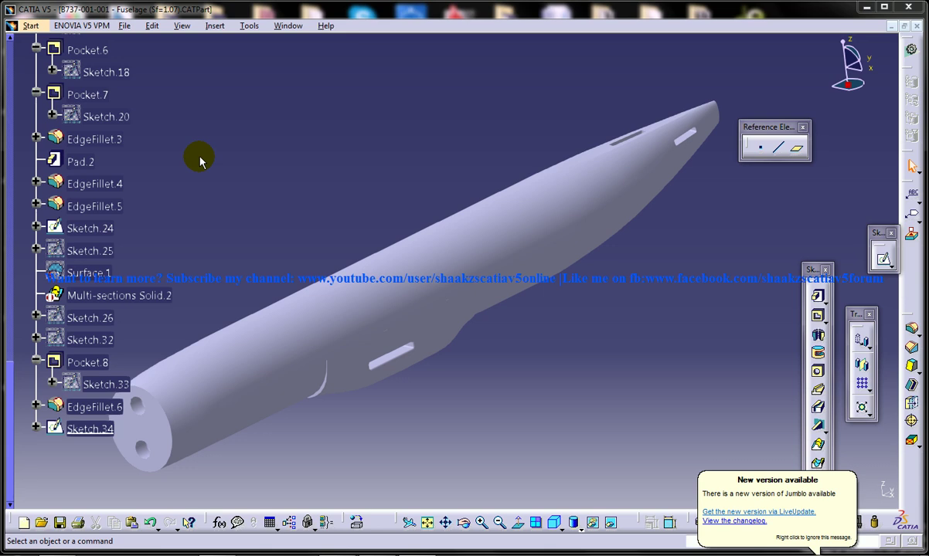
# Step: Zoom and rotate the fuselage view, then clear any selection in the model
pyautogui.scroll(6, 284, 189)
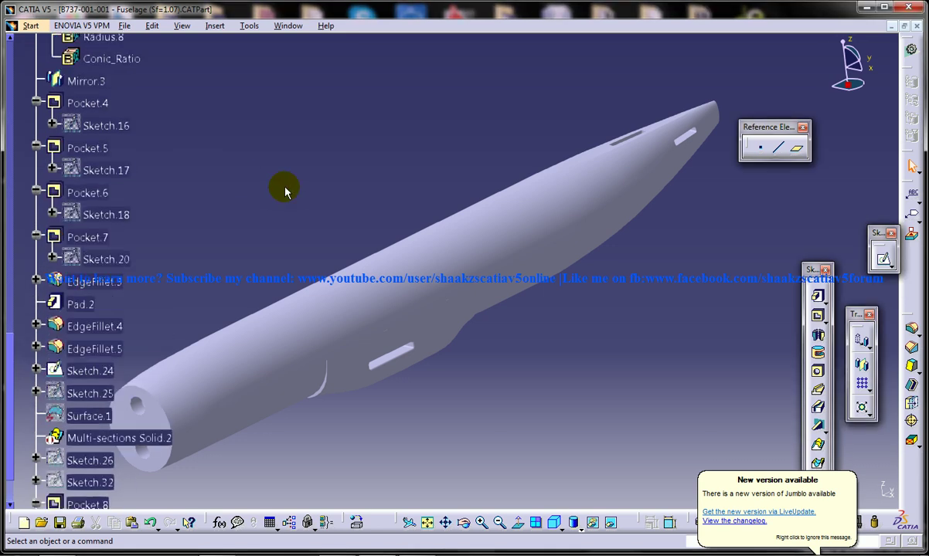
pyautogui.scroll(2, 284, 189)
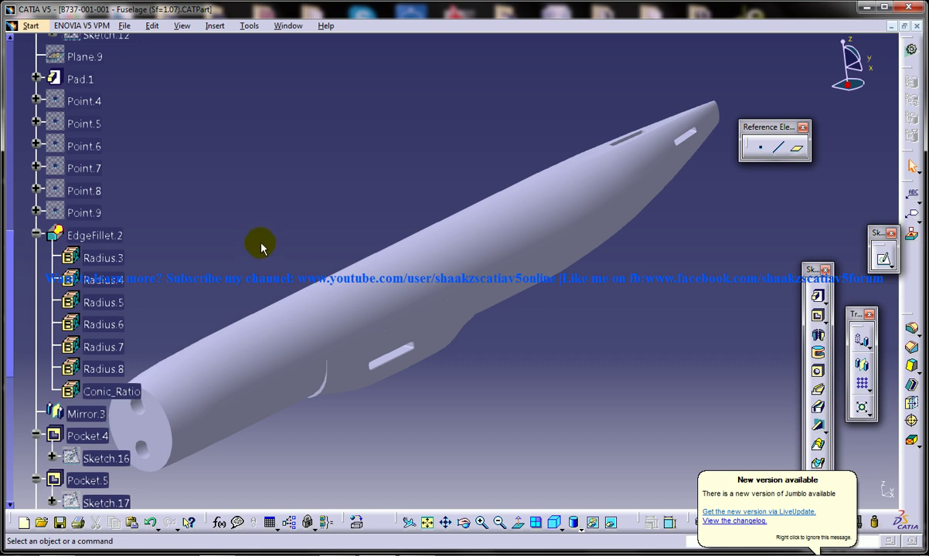
pyautogui.scroll(5, 239, 255)
pyautogui.scroll(1, 196, 255)
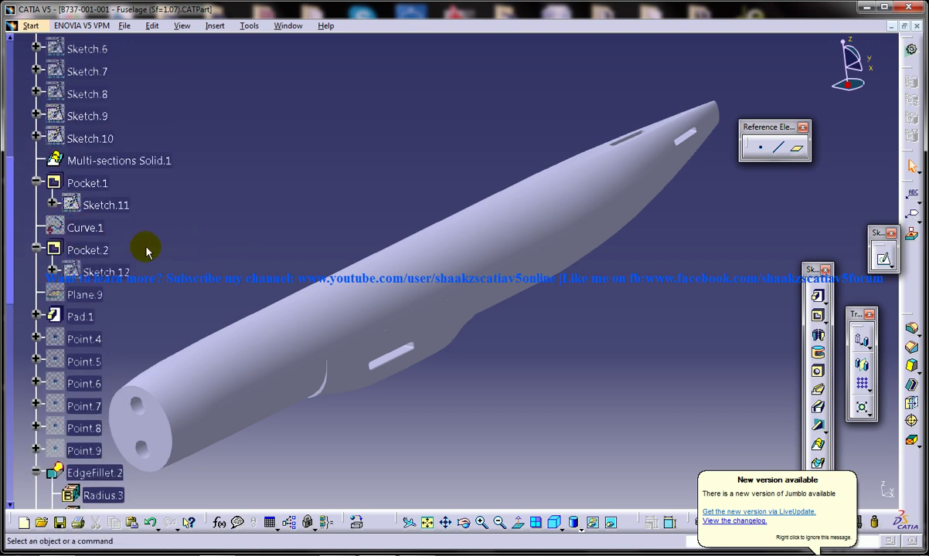
pyautogui.scroll(7, 178, 231)
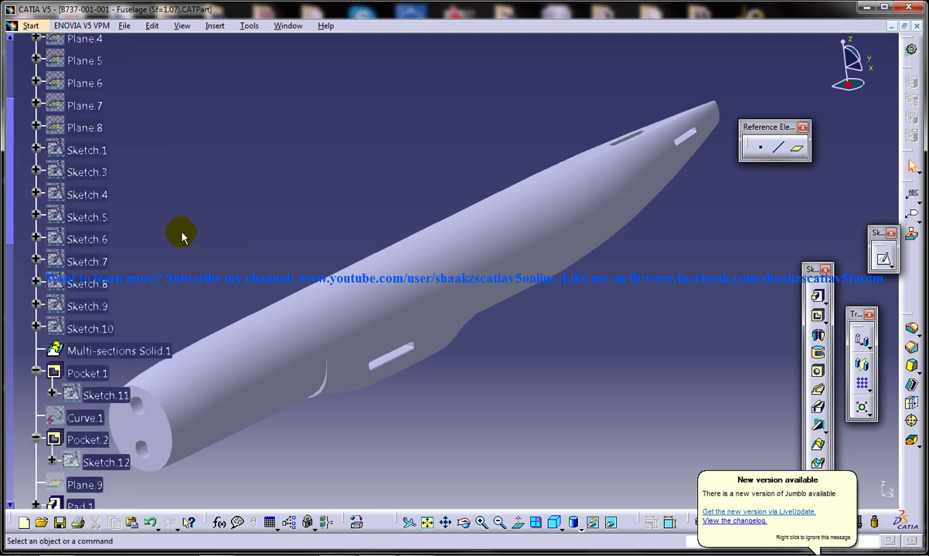
pyautogui.scroll(-3, 183, 244)
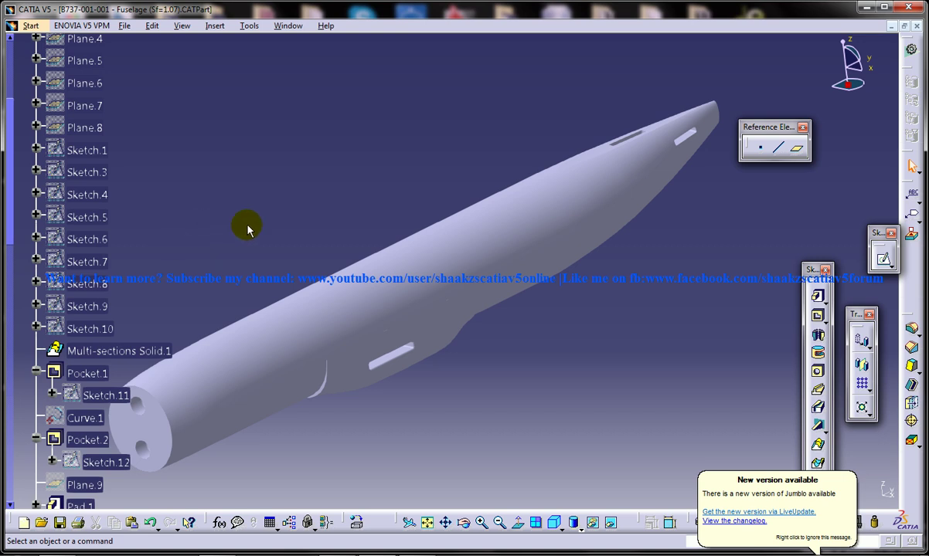
pyautogui.moveTo(271, 226); pyautogui.dragTo(306, 246, button='middle')
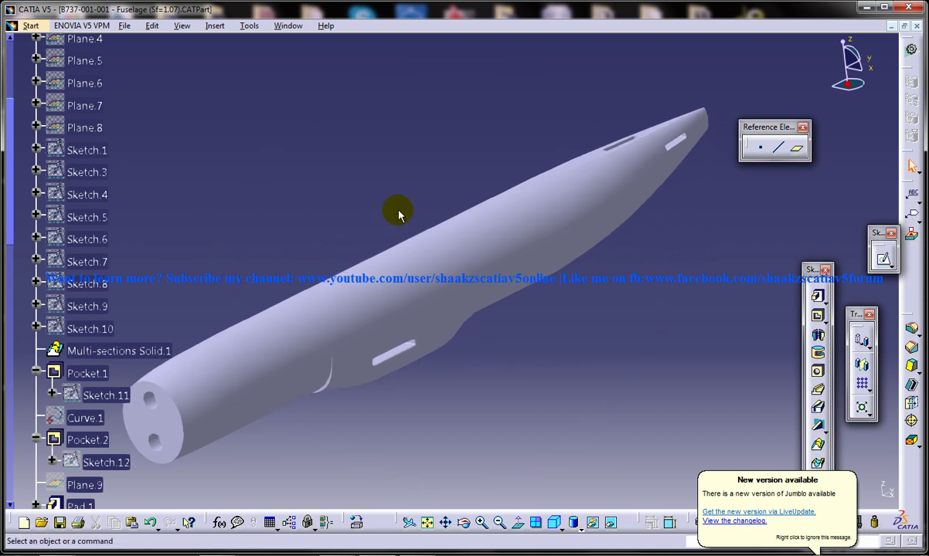
pyautogui.moveTo(400, 203)
pyautogui.mouseDown(button='middle')
pyautogui.moveTo(411, 224)
pyautogui.moveTo(388, 193)
pyautogui.mouseUp(button='middle')
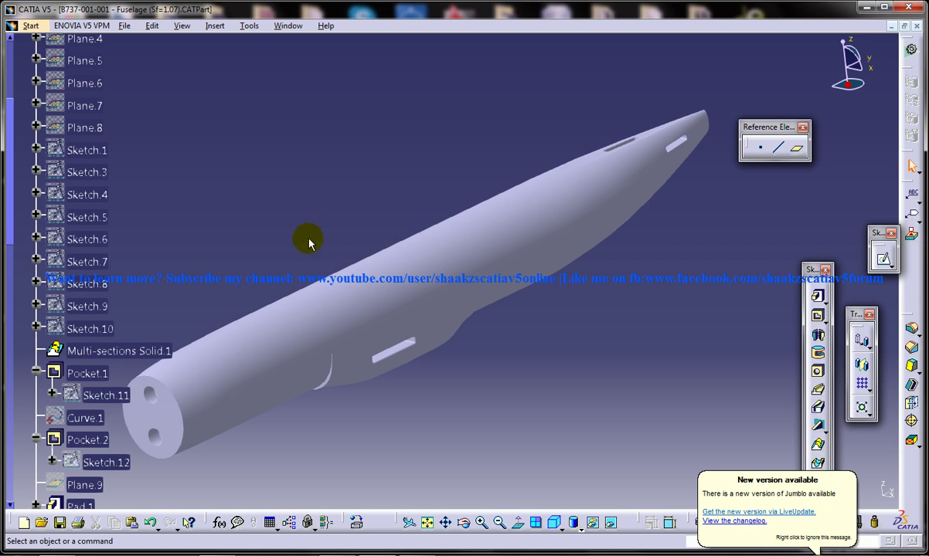
pyautogui.moveTo(305, 239); pyautogui.dragTo(444, 232, button='middle')
pyautogui.click(286, 315)
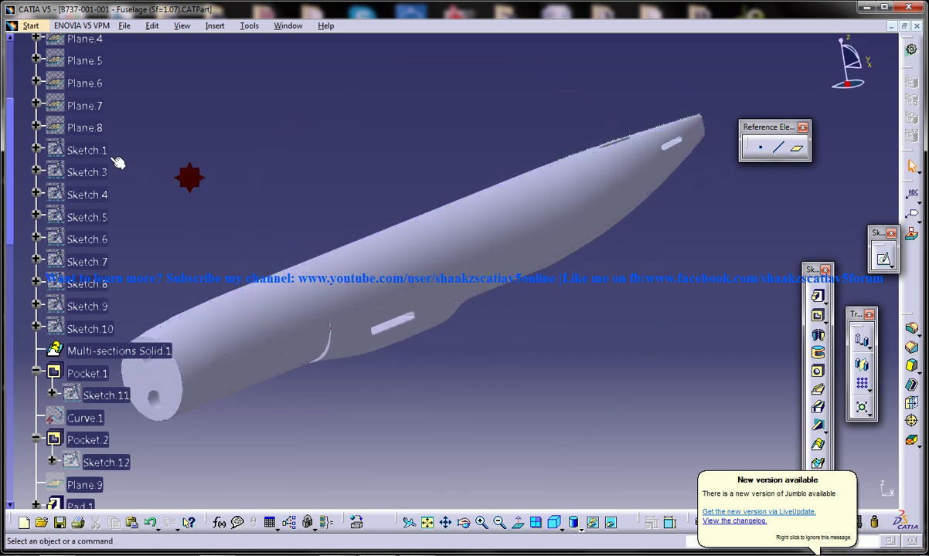
pyautogui.click(239, 158)
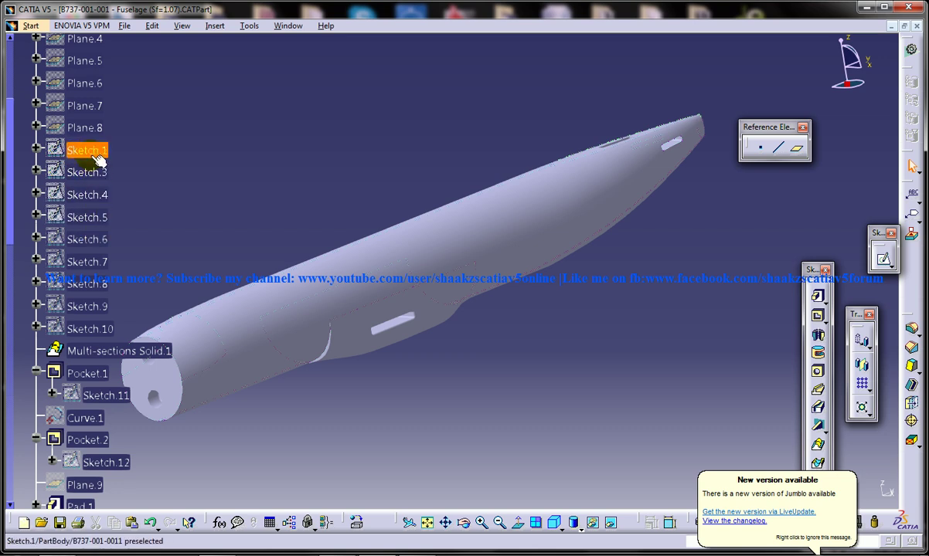
# Step: Select Plane.1 through Plane.8 in the tree and apply Hide/Show to display them
pyautogui.scroll(2, 131, 109)
pyautogui.scroll(2, 131, 108)
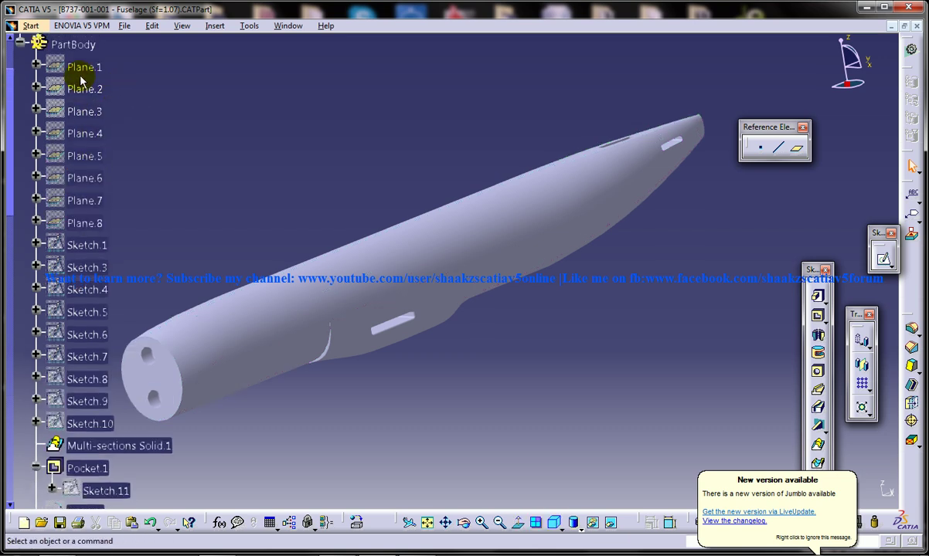
pyautogui.click(92, 71)
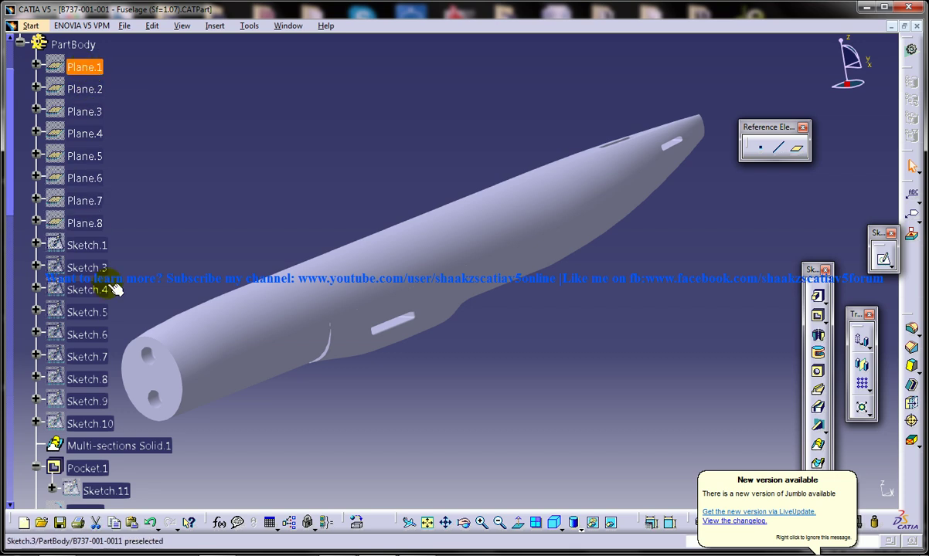
pyautogui.keyDown('shift'); pyautogui.click(92, 222); pyautogui.keyUp('shift')
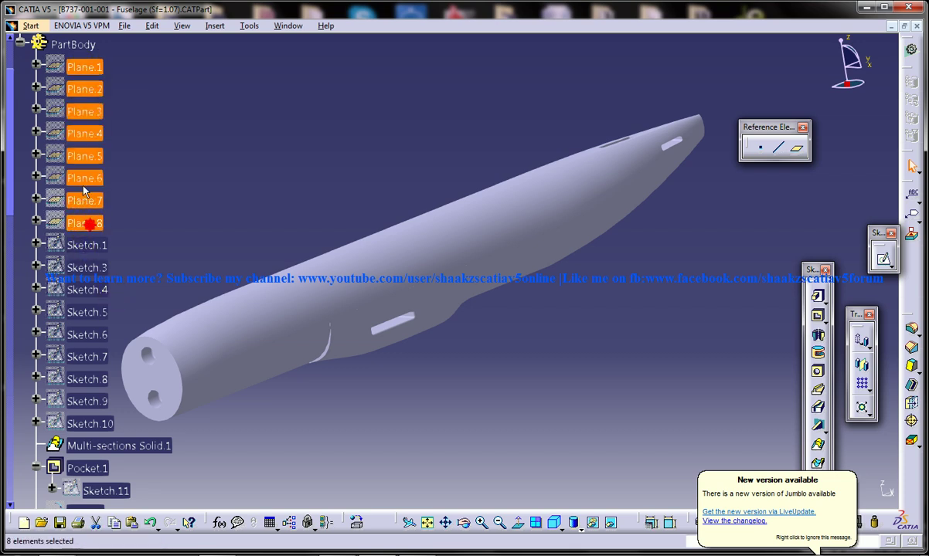
pyautogui.rightClick(71, 166)
pyautogui.click(130, 219)
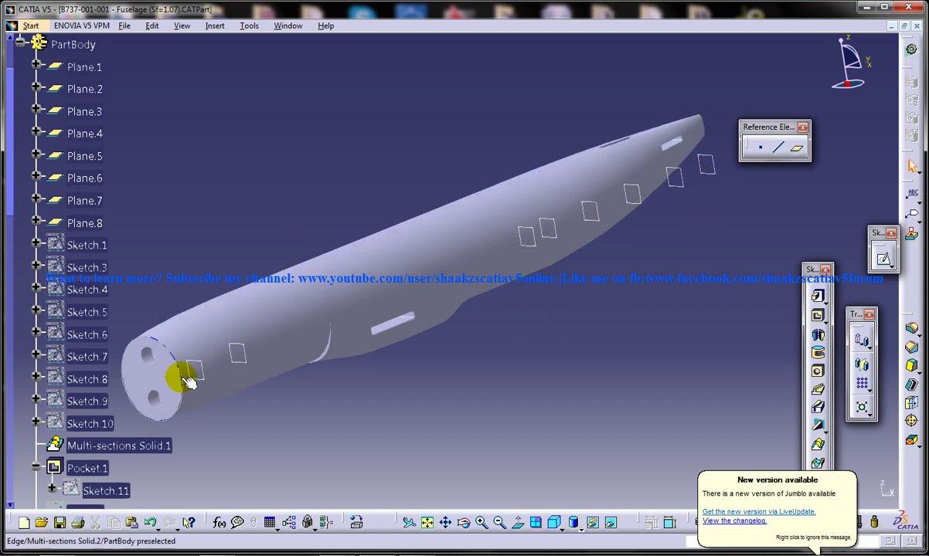
pyautogui.doubleClick(100, 247)
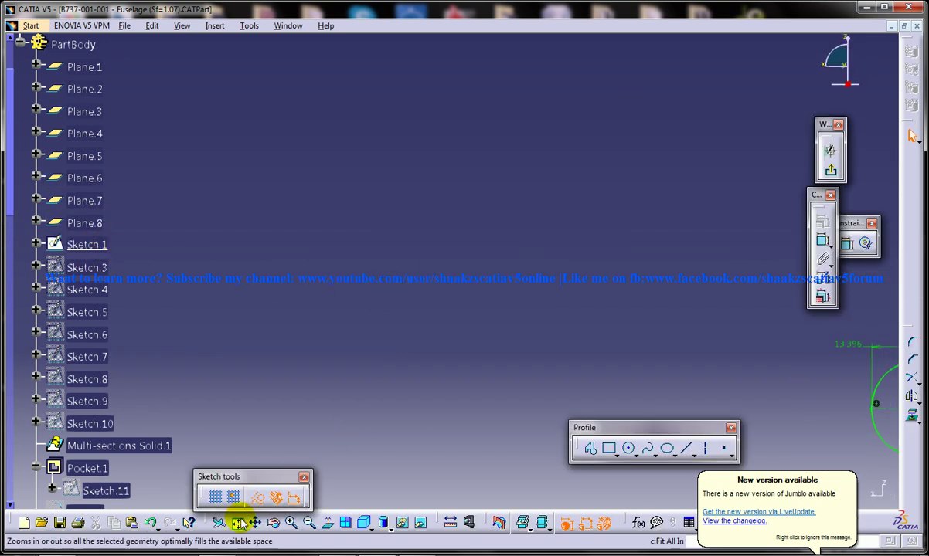
pyautogui.click(236, 522)
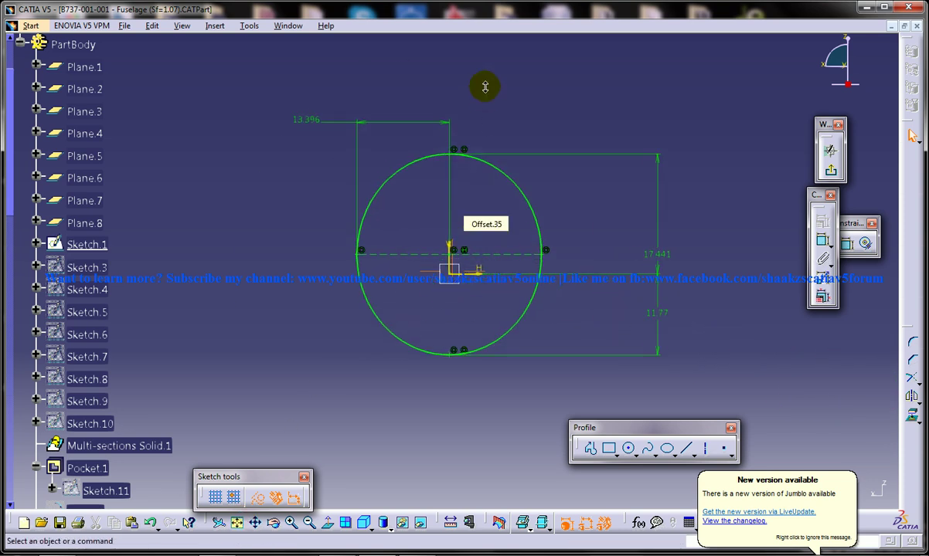
pyautogui.click(828, 151)
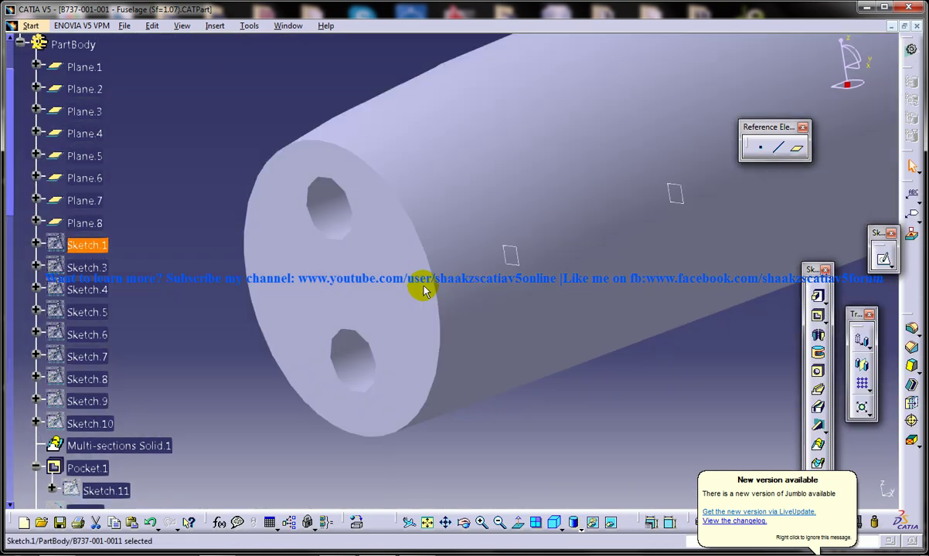
pyautogui.moveTo(342, 259)
pyautogui.mouseDown(button='middle')
pyautogui.moveTo(389, 360)
pyautogui.moveTo(286, 319)
pyautogui.moveTo(207, 307)
pyautogui.mouseUp(button='middle')
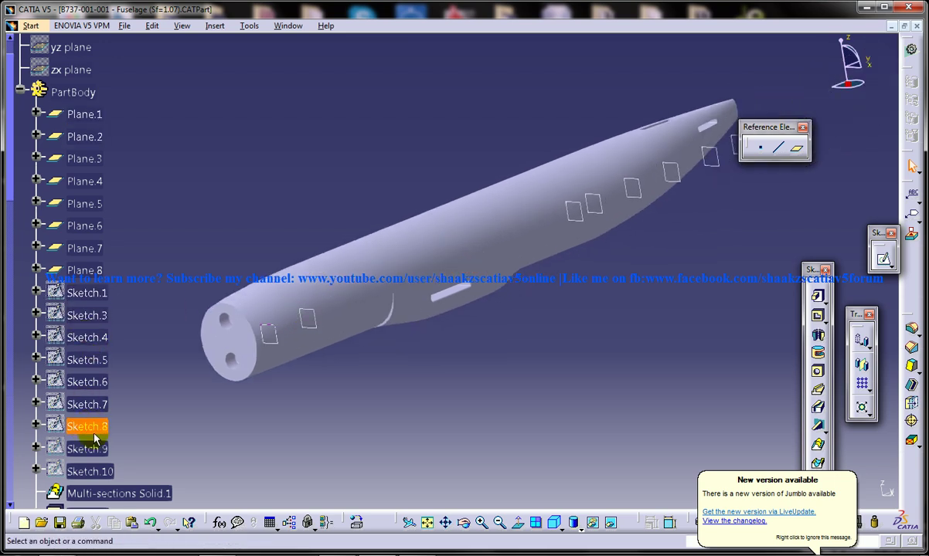
pyautogui.doubleClick(88, 338)
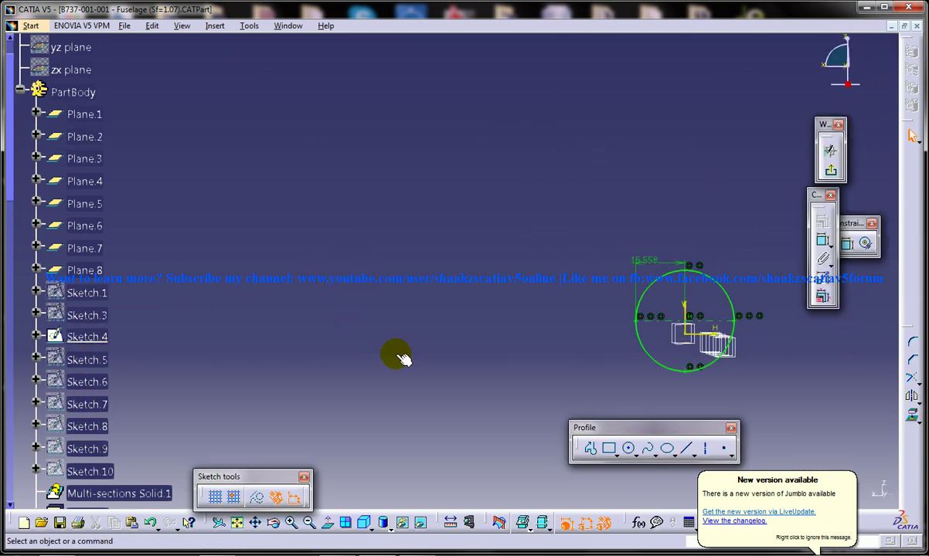
pyautogui.moveTo(441, 279); pyautogui.dragTo(425, 252, button='middle')
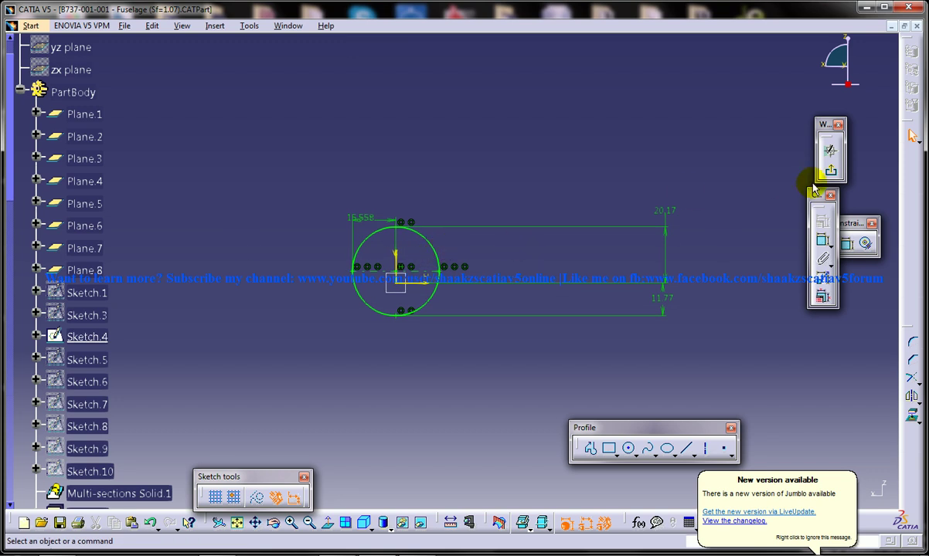
pyautogui.click(829, 151)
pyautogui.moveTo(659, 222)
pyautogui.mouseDown(button='middle')
pyautogui.moveTo(673, 270)
pyautogui.moveTo(517, 312)
pyautogui.moveTo(508, 265)
pyautogui.moveTo(394, 218)
pyautogui.mouseUp(button='middle')
pyautogui.scroll(-2, 70, 325)
pyautogui.click(58, 353)
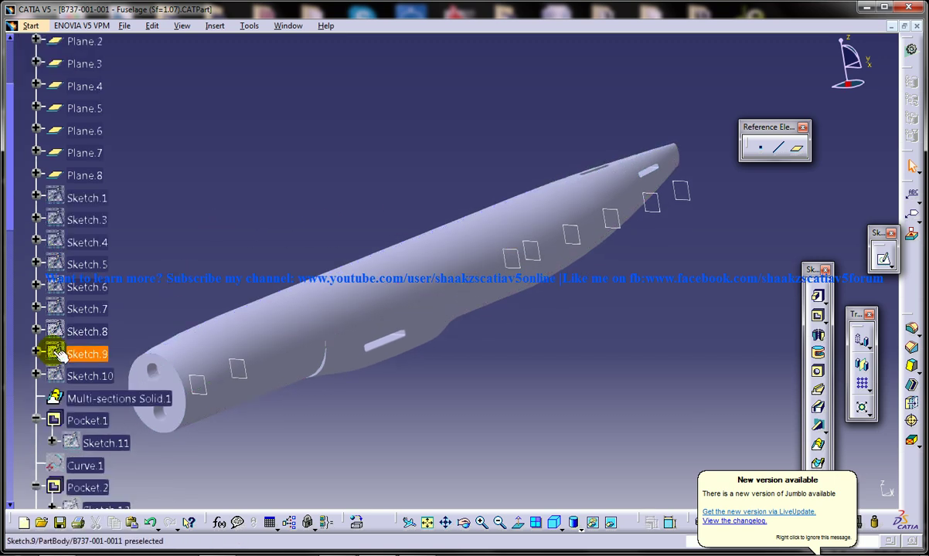
pyautogui.doubleClick(101, 398)
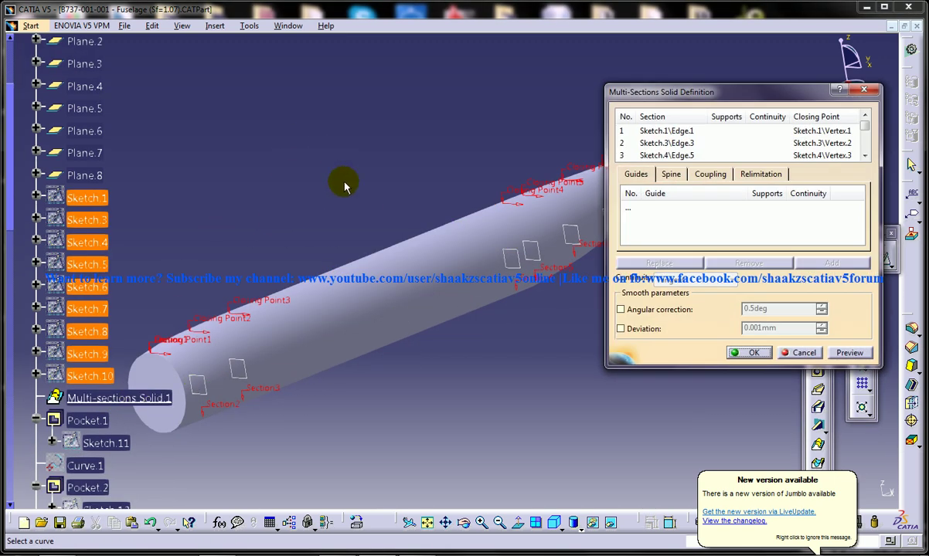
pyautogui.moveTo(342, 180); pyautogui.dragTo(231, 254, button='middle')
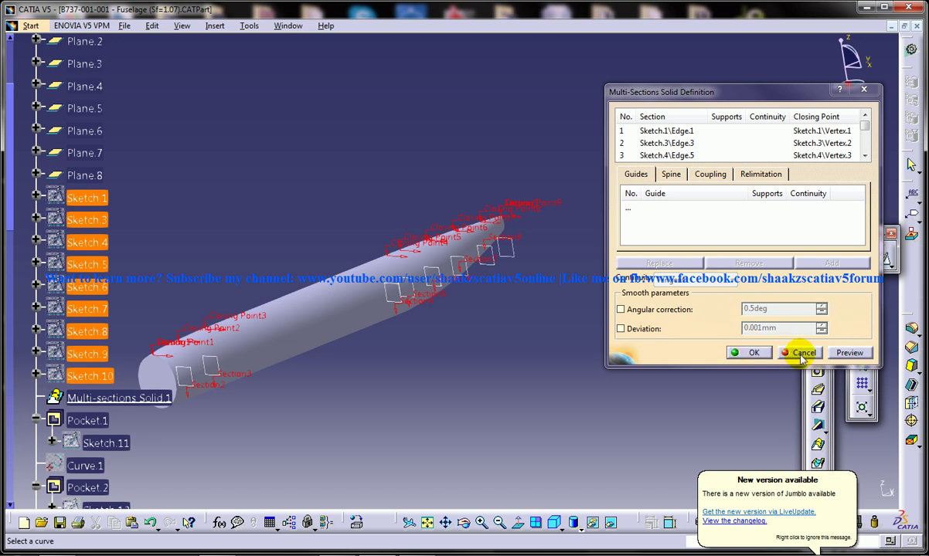
pyautogui.moveTo(381, 337); pyautogui.dragTo(393, 207, button='middle')
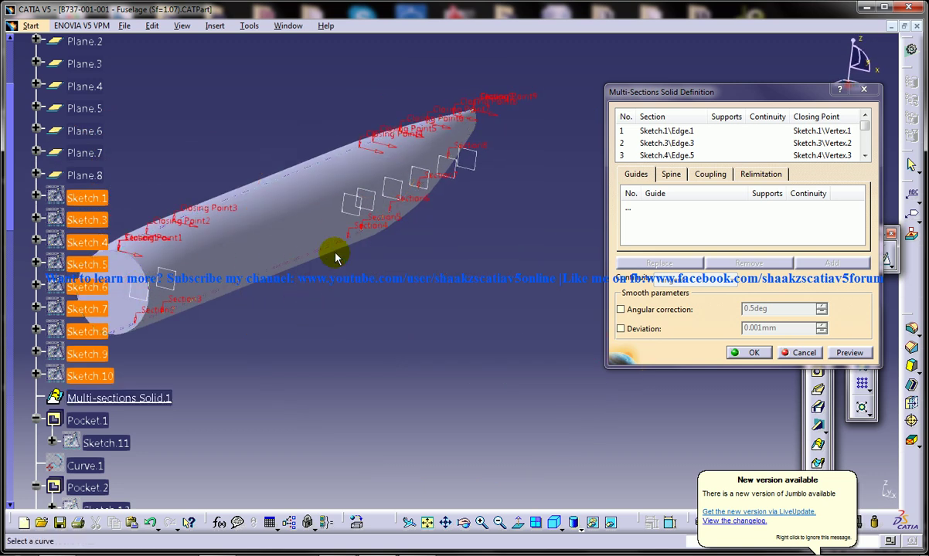
pyautogui.moveTo(340, 225); pyautogui.dragTo(344, 209, button='middle')
pyautogui.moveTo(464, 209); pyautogui.dragTo(429, 271, button='middle')
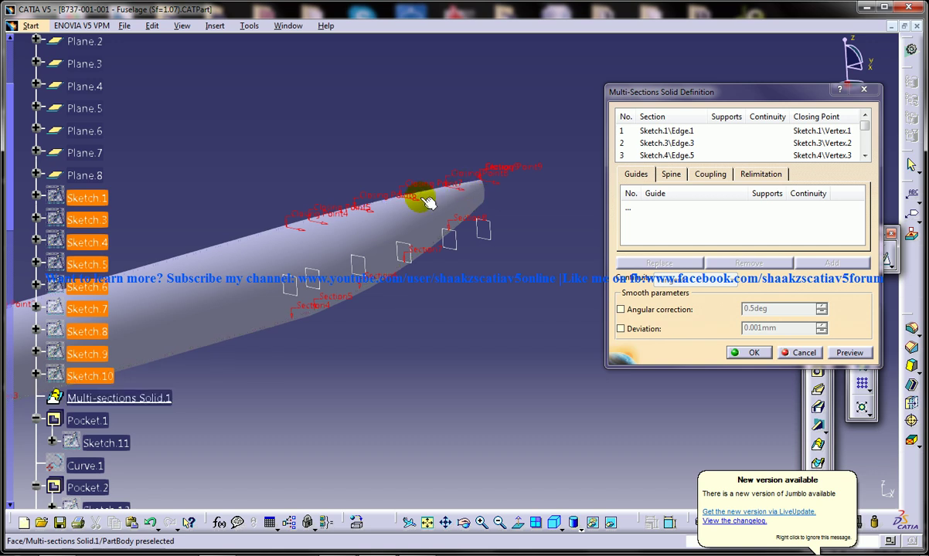
pyautogui.moveTo(441, 197); pyautogui.dragTo(404, 290, button='middle')
pyautogui.click(788, 354)
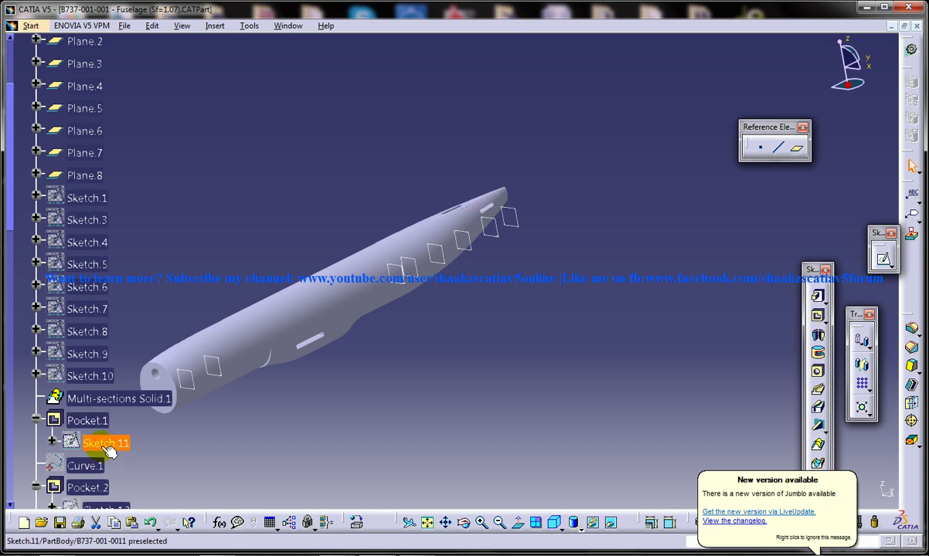
pyautogui.doubleClick(109, 446)
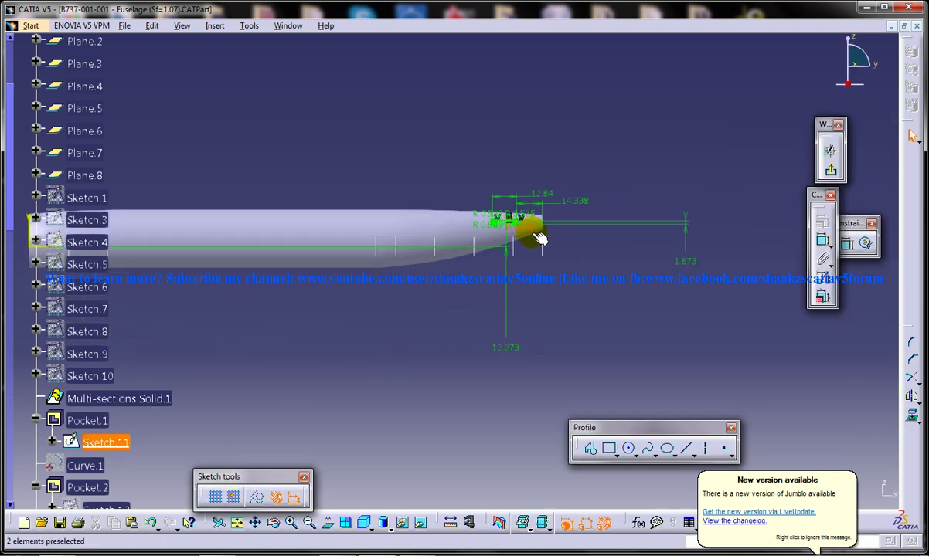
pyautogui.keyDown('ctrl'); pyautogui.moveTo(531, 232); pyautogui.dragTo(560, 124, button='middle'); pyautogui.keyUp('ctrl')
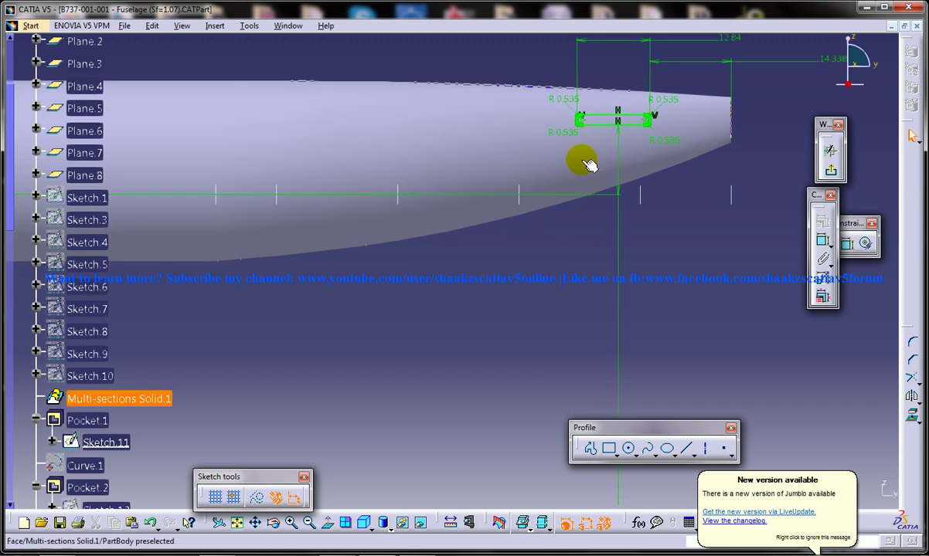
pyautogui.moveTo(600, 176)
pyautogui.mouseDown(button='middle')
pyautogui.moveTo(493, 270)
pyautogui.moveTo(529, 207)
pyautogui.mouseUp(button='middle')
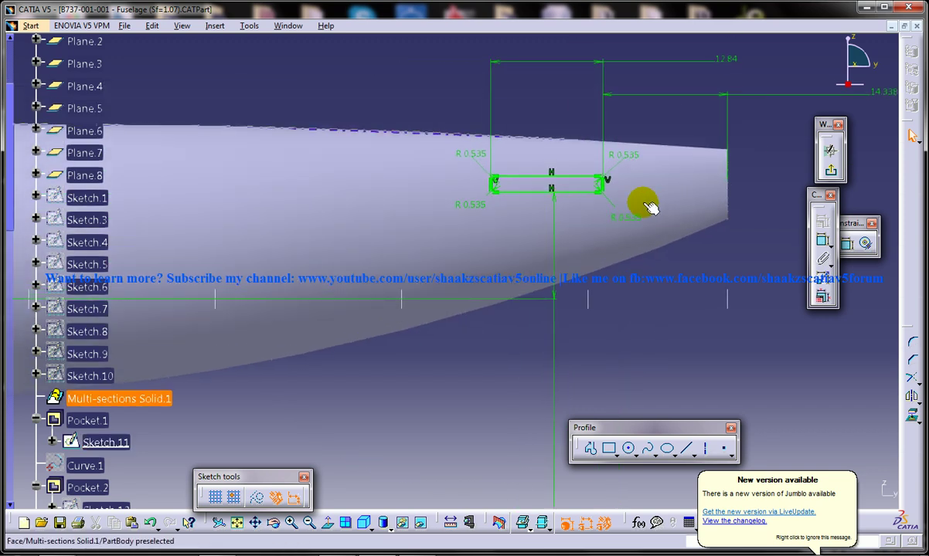
pyautogui.click(830, 170)
pyautogui.moveTo(574, 257); pyautogui.dragTo(468, 257, button='middle')
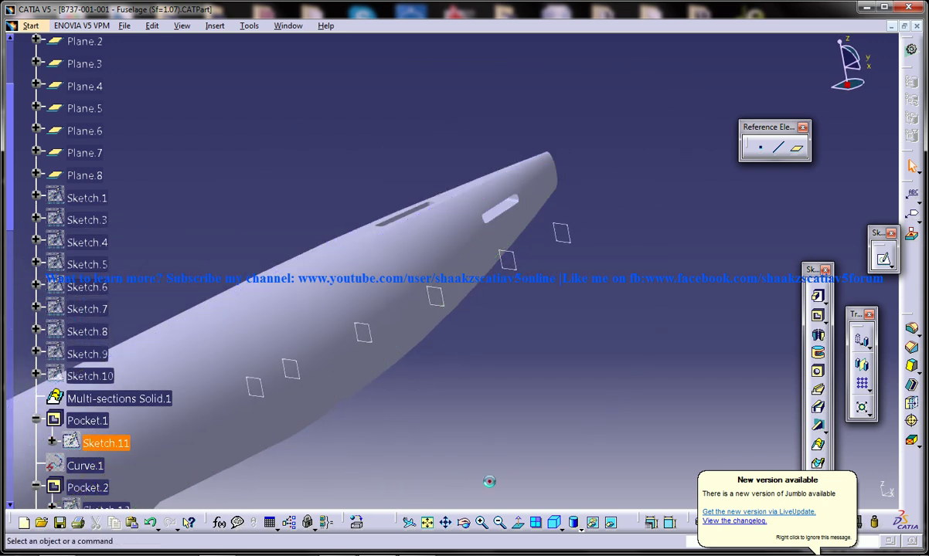
pyautogui.scroll(-2, 115, 448)
pyautogui.click(102, 367)
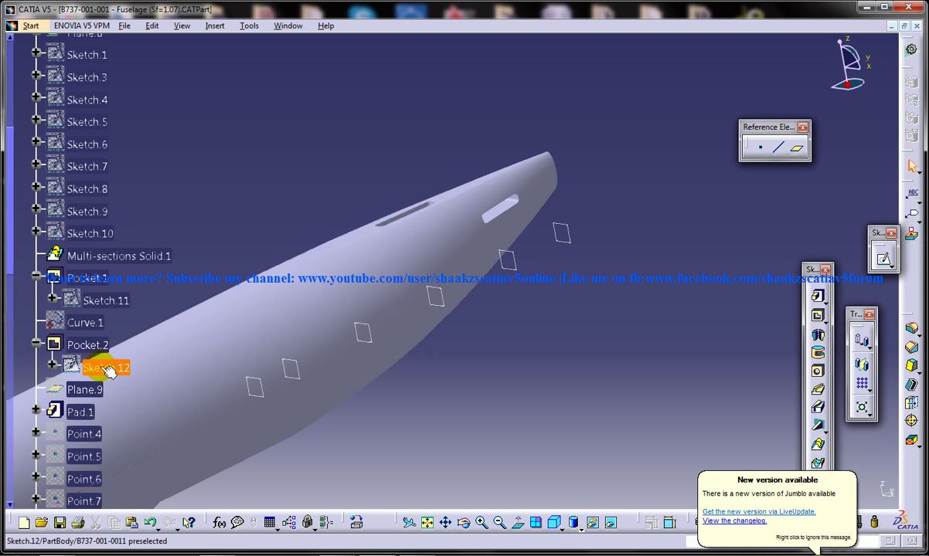
pyautogui.doubleClick(108, 369)
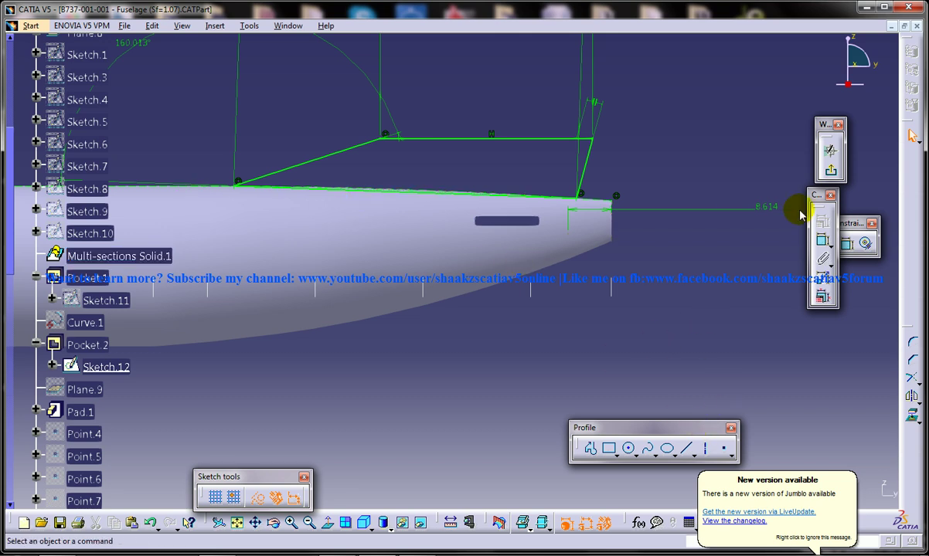
pyautogui.click(837, 177)
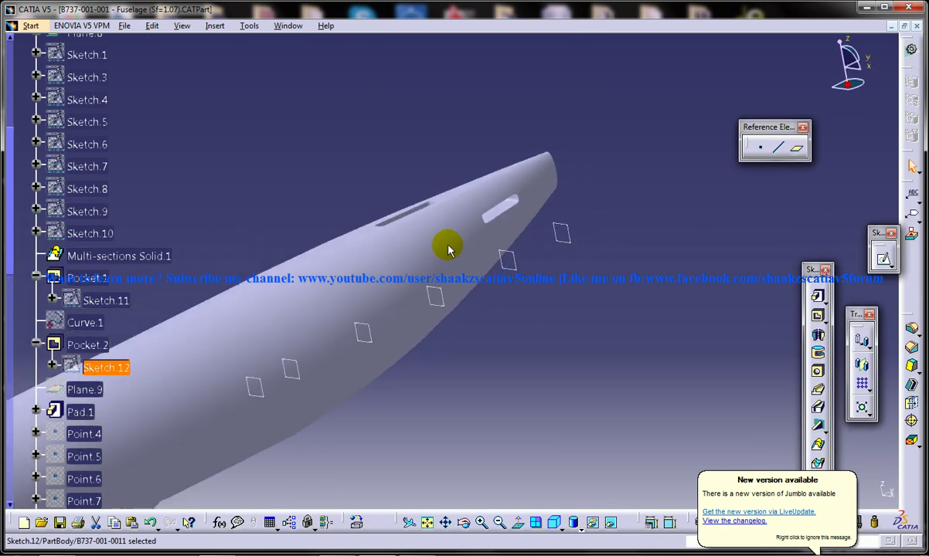
pyautogui.moveTo(448, 245)
pyautogui.mouseDown(button='middle')
pyautogui.moveTo(455, 180)
pyautogui.moveTo(332, 157)
pyautogui.moveTo(356, 146)
pyautogui.moveTo(412, 197)
pyautogui.mouseUp(button='middle')
pyautogui.moveTo(448, 241); pyautogui.dragTo(360, 321, button='middle')
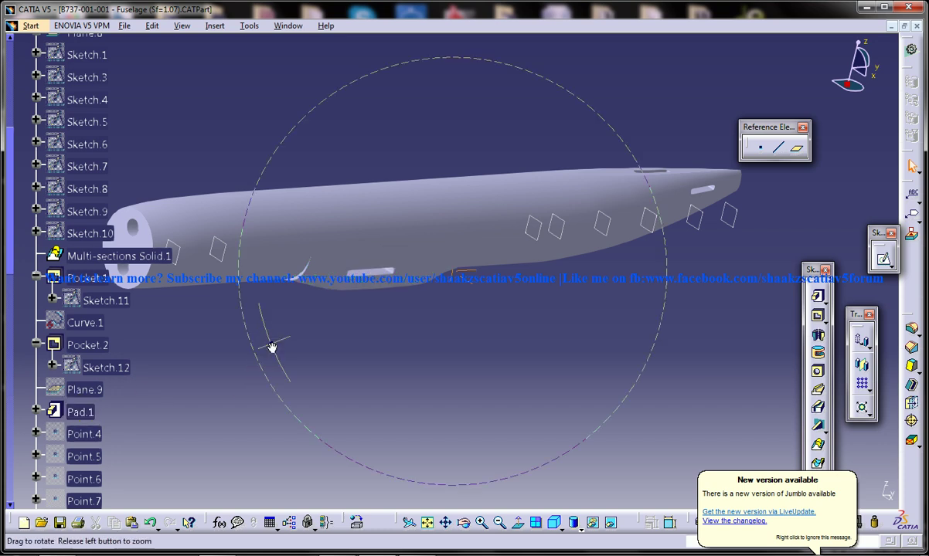
pyautogui.moveTo(275, 352); pyautogui.dragTo(300, 386, button='middle')
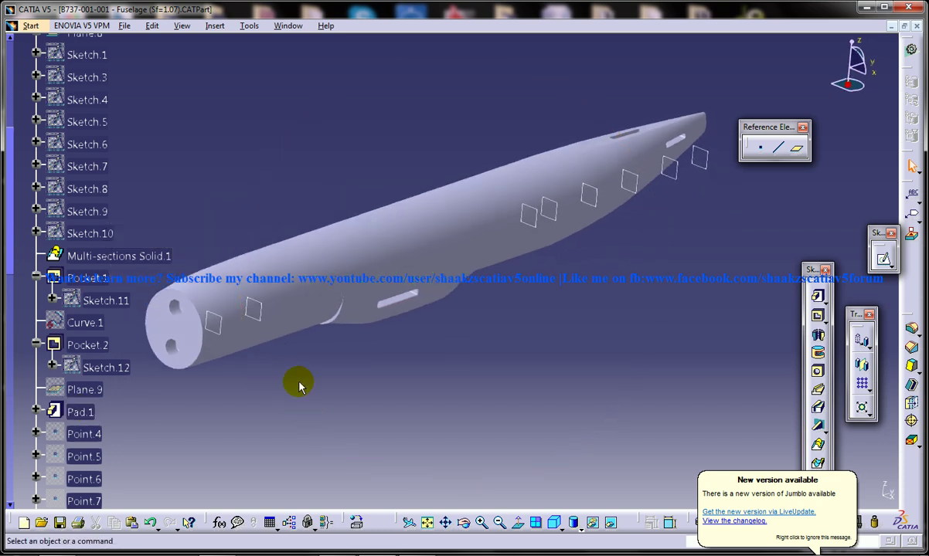
pyautogui.click(37, 412)
pyautogui.click(114, 435)
pyautogui.doubleClick(114, 435)
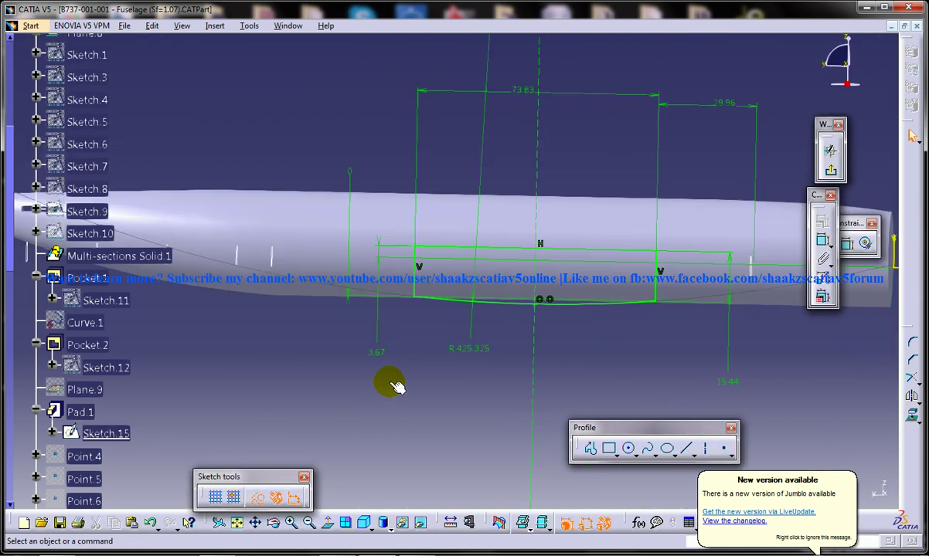
pyautogui.moveTo(528, 271)
pyautogui.mouseDown(button='middle')
pyautogui.moveTo(534, 218)
pyautogui.moveTo(404, 228)
pyautogui.mouseUp(button='middle')
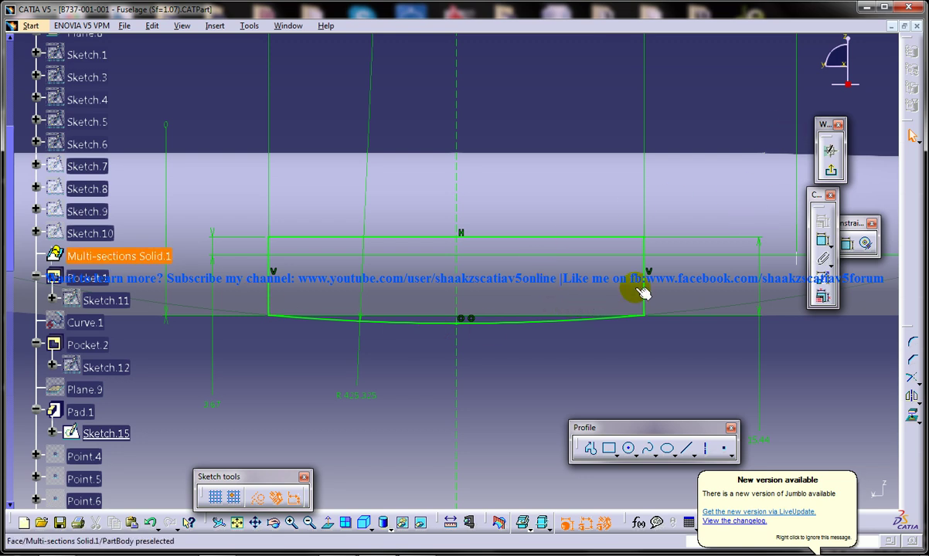
pyautogui.click(911, 136)
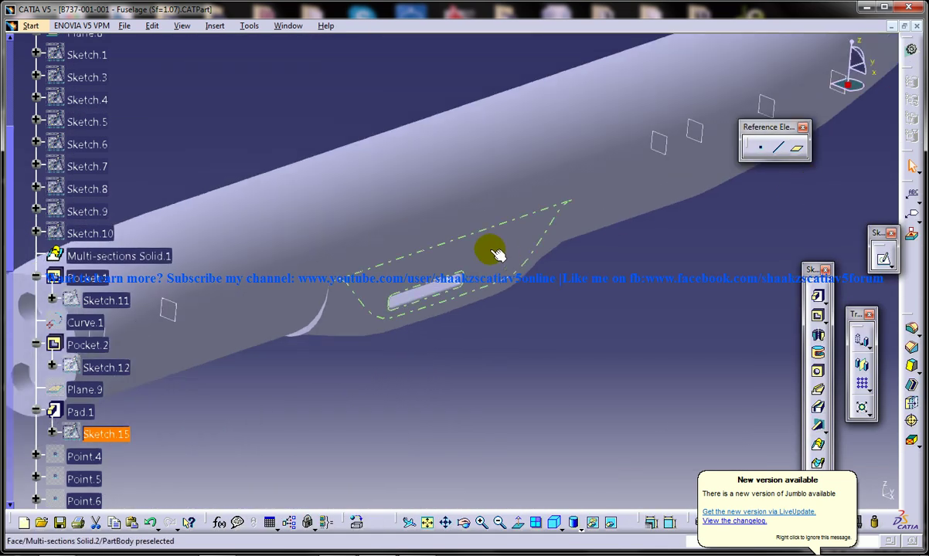
pyautogui.moveTo(481, 246)
pyautogui.mouseDown(button='middle')
pyautogui.moveTo(481, 277)
pyautogui.moveTo(386, 270)
pyautogui.mouseUp(button='middle')
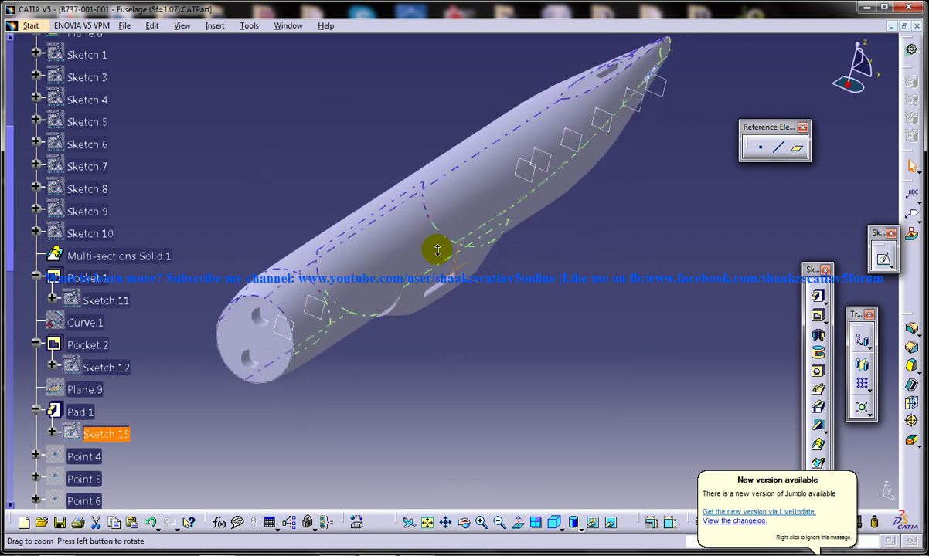
pyautogui.moveTo(435, 252); pyautogui.dragTo(365, 266, button='middle')
pyautogui.doubleClick(78, 411)
pyautogui.click(748, 451)
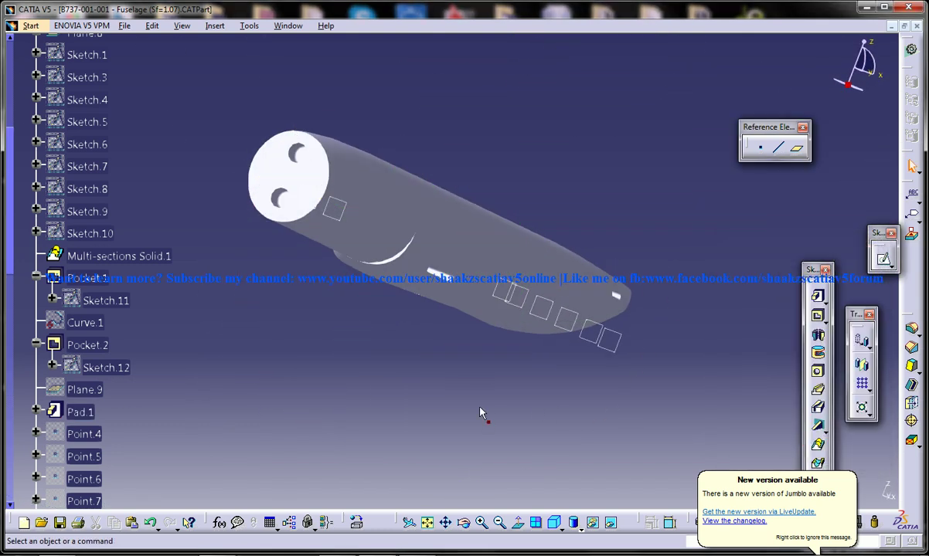
pyautogui.moveTo(486, 421); pyautogui.dragTo(409, 340, button='middle')
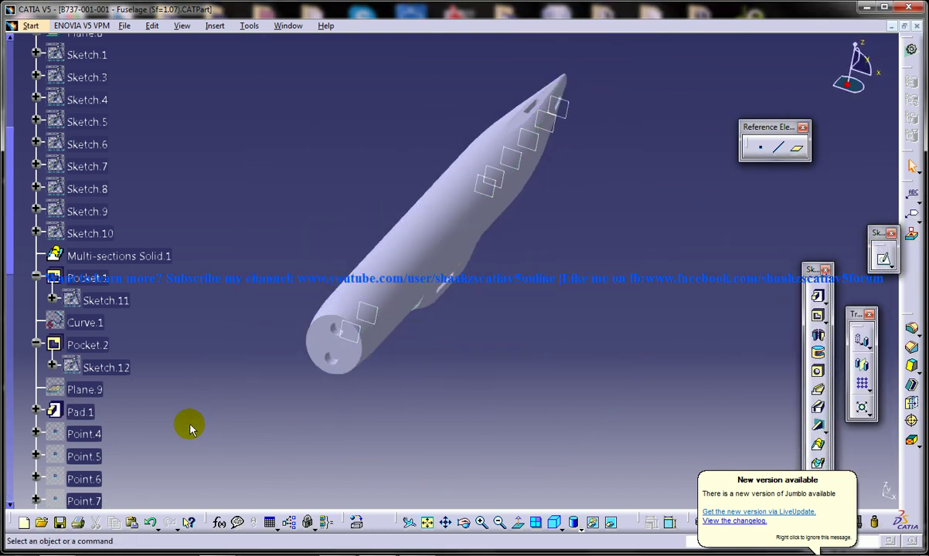
pyautogui.scroll(-6, 115, 425)
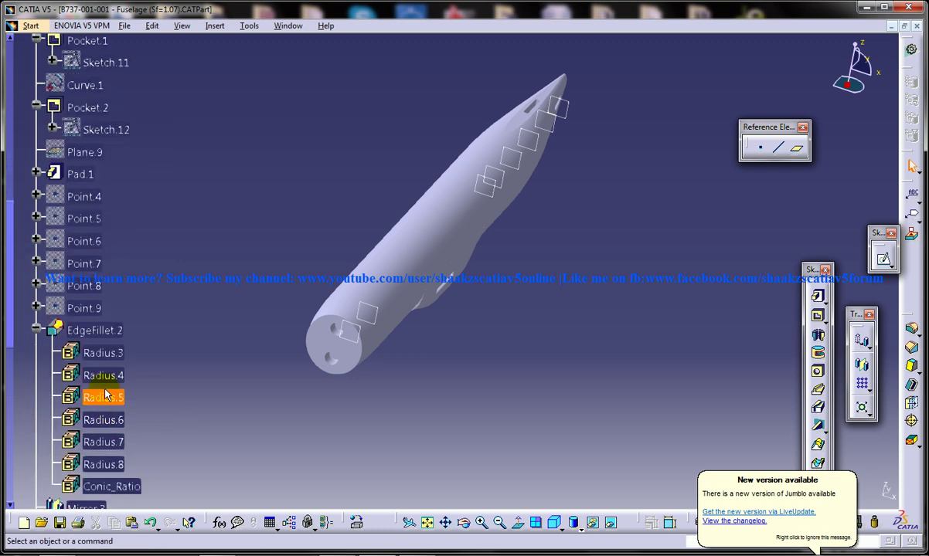
pyautogui.doubleClick(90, 332)
pyautogui.moveTo(472, 343); pyautogui.dragTo(684, 270, button='middle')
pyautogui.moveTo(441, 242); pyautogui.dragTo(420, 310, button='middle')
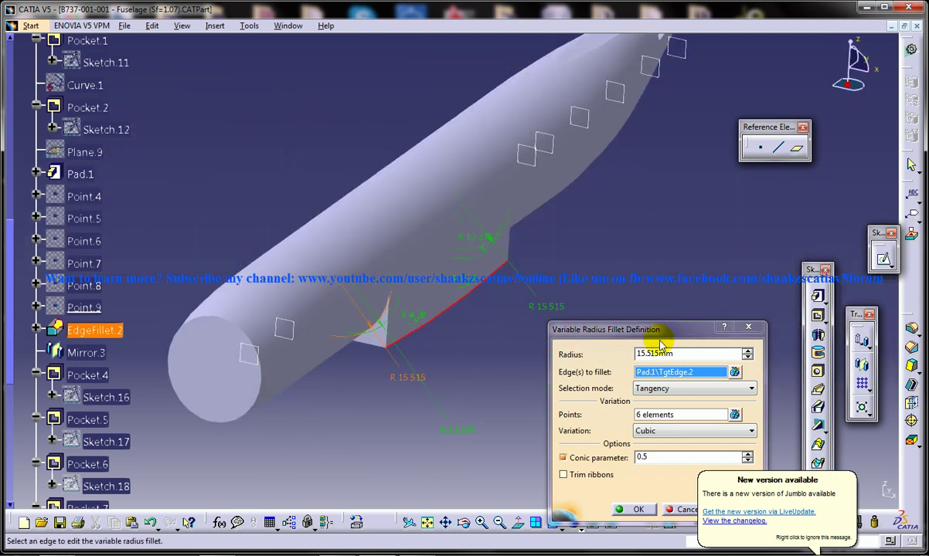
pyautogui.moveTo(655, 338); pyautogui.dragTo(672, 263)
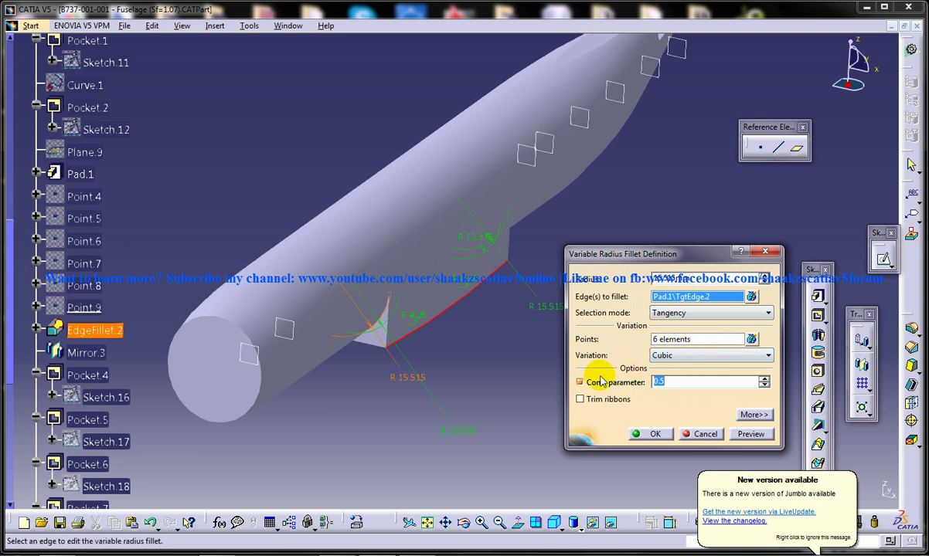
pyautogui.click(662, 383)
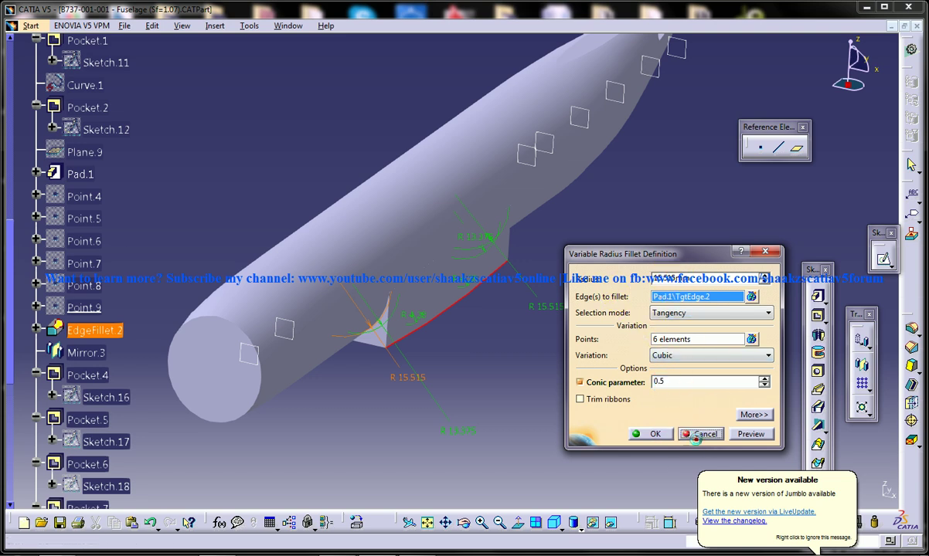
pyautogui.click(667, 435)
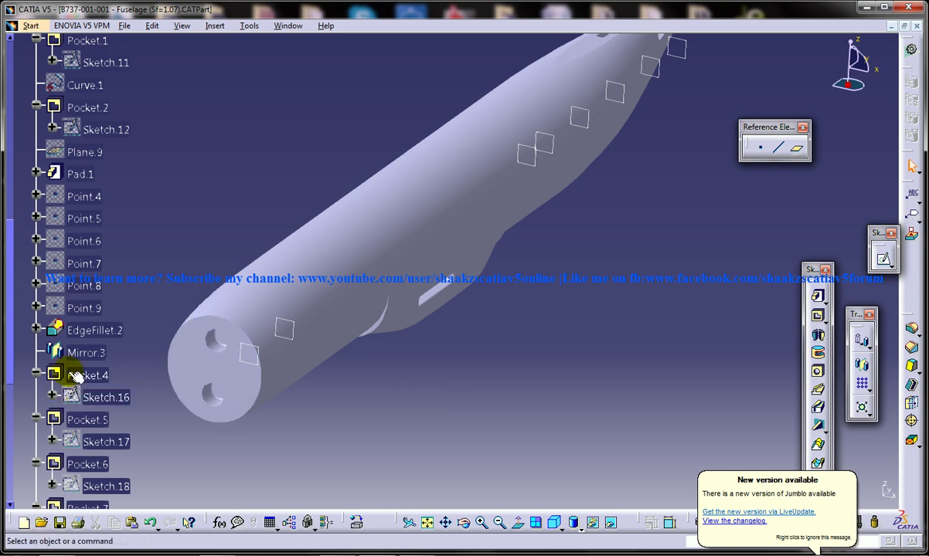
pyautogui.click(95, 331)
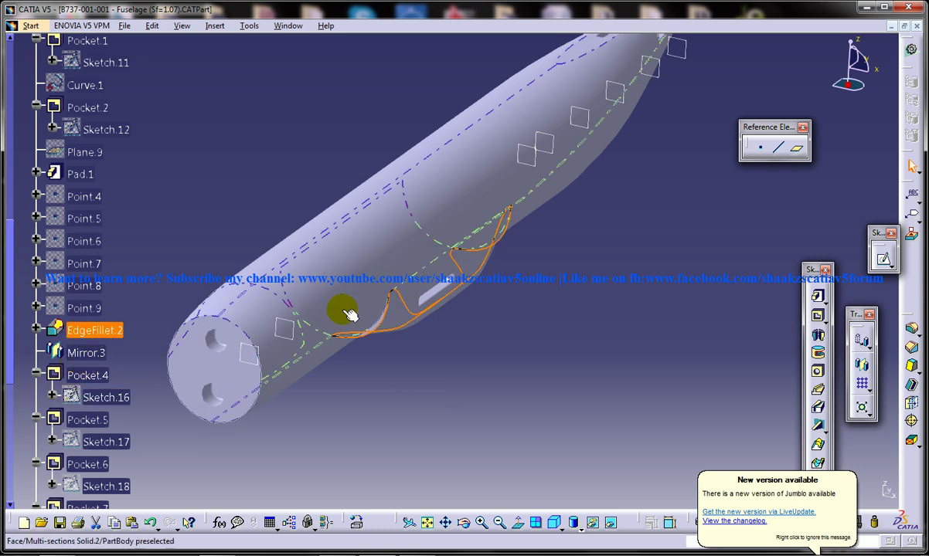
pyautogui.moveTo(516, 333); pyautogui.dragTo(472, 381, button='middle')
pyautogui.moveTo(579, 360); pyautogui.dragTo(435, 385, button='middle')
pyautogui.click(82, 353)
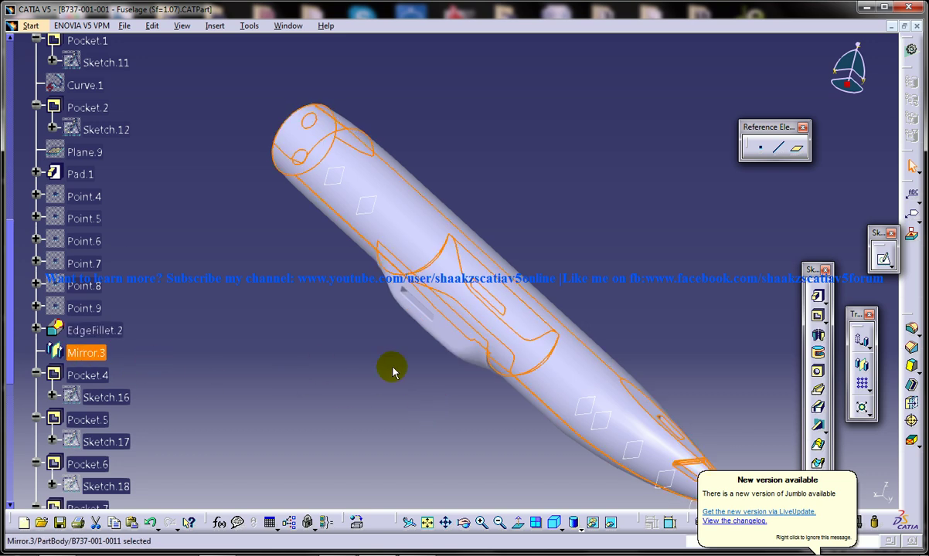
pyautogui.click(588, 272)
pyautogui.moveTo(588, 272); pyautogui.dragTo(568, 420, button='middle')
pyautogui.moveTo(569, 376); pyautogui.dragTo(529, 367, button='middle')
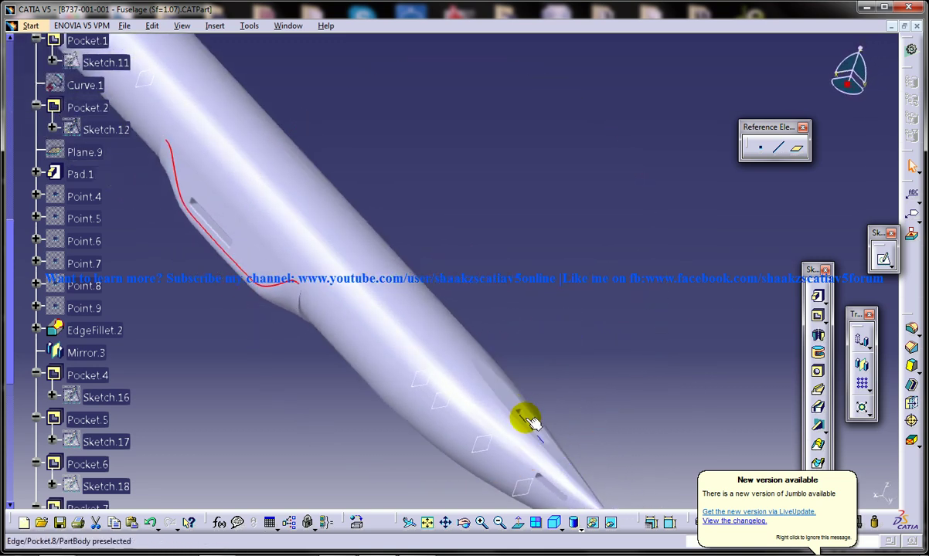
pyautogui.moveTo(527, 416); pyautogui.dragTo(359, 317, button='middle')
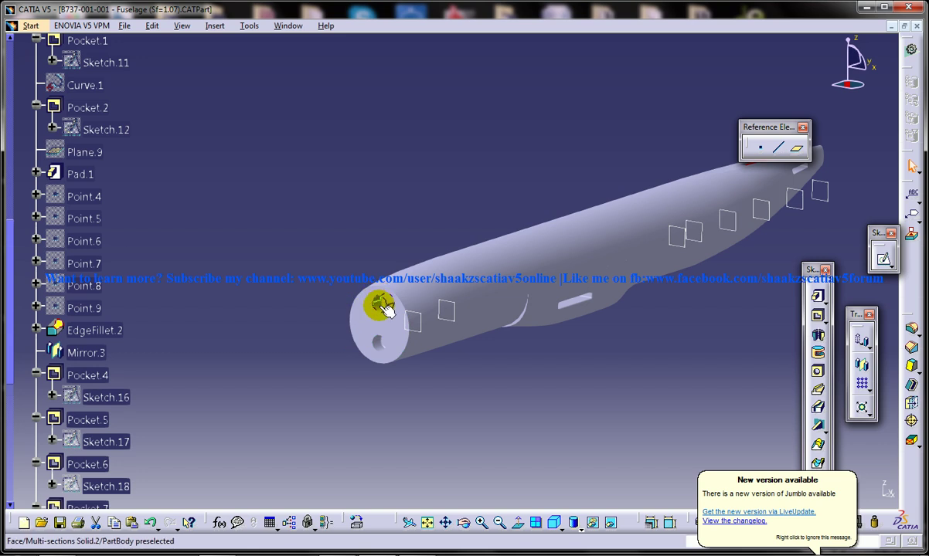
pyautogui.moveTo(480, 349); pyautogui.dragTo(408, 286, button='middle')
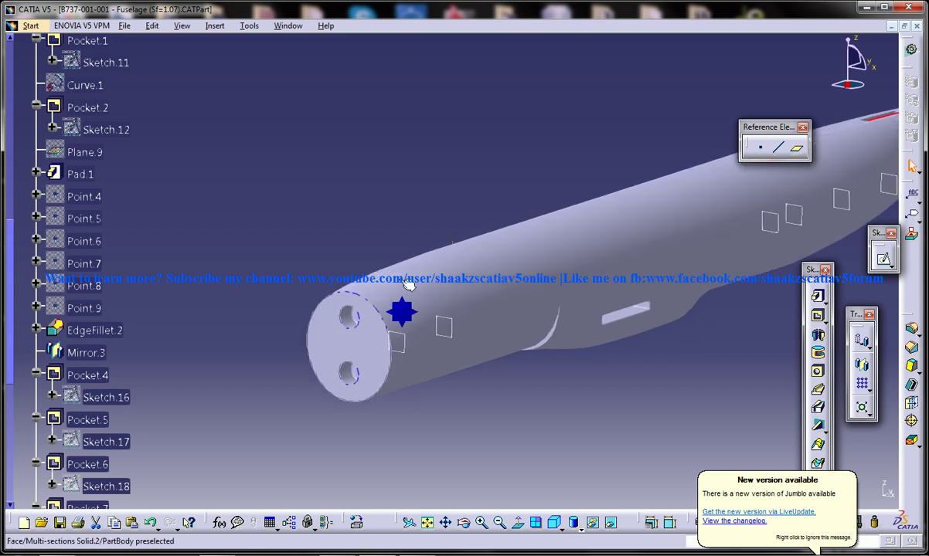
pyautogui.moveTo(476, 383); pyautogui.dragTo(386, 327, button='middle')
pyautogui.click(378, 316)
pyautogui.moveTo(388, 224); pyautogui.dragTo(425, 311, button='middle')
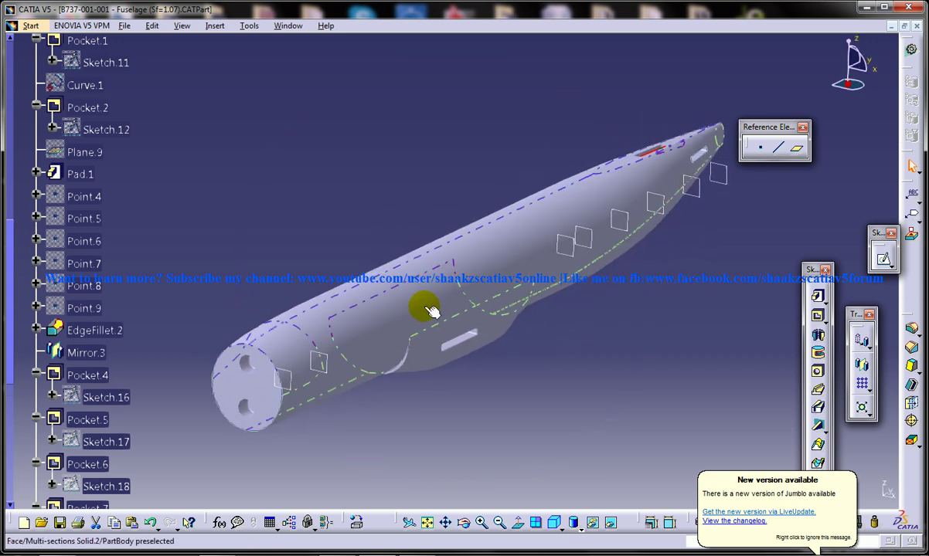